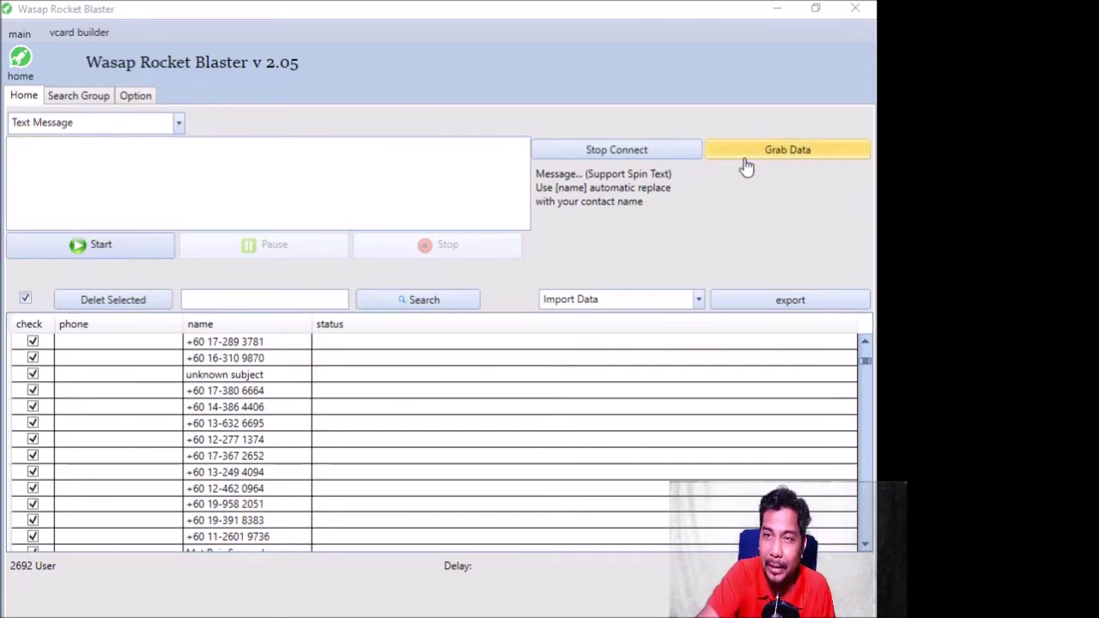
Look through the grabbed contact list, checking the names, numbers and status entries
scroll(47, 495, "down", 4)
scroll(47, 495, "down", 15)
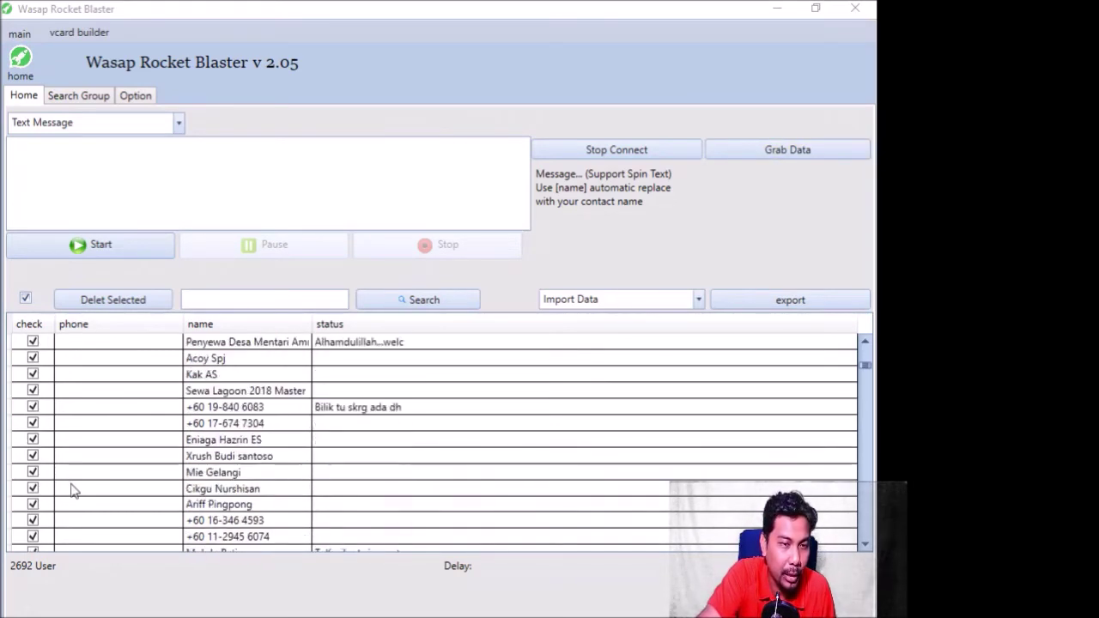
scroll(73, 489, "down", 10)
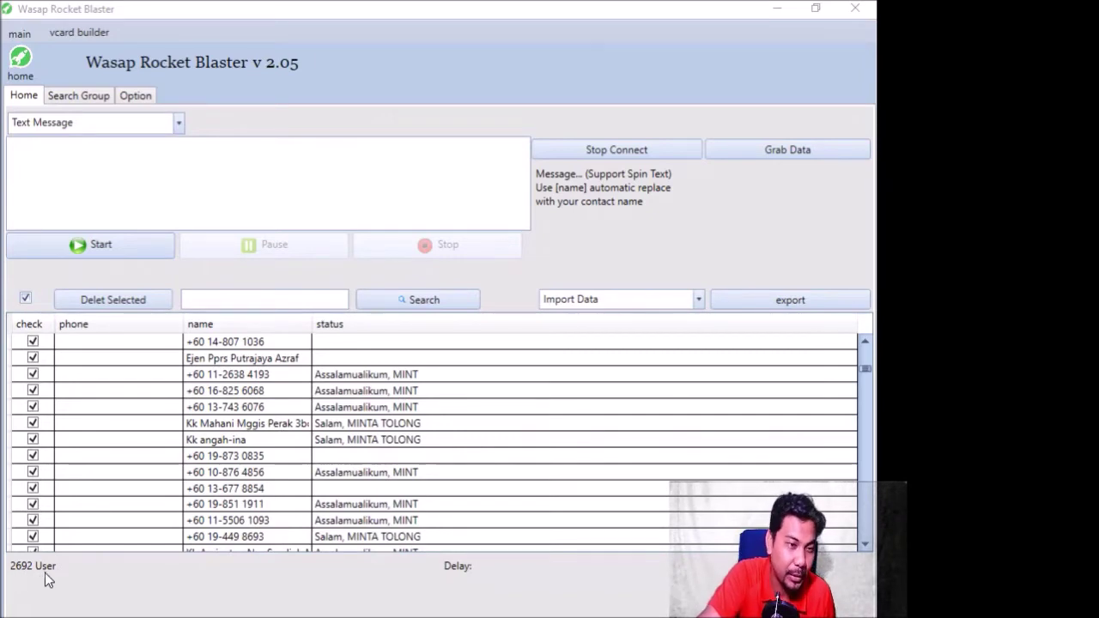
scroll(456, 396, "down", 1)
scroll(456, 400, "down", 10)
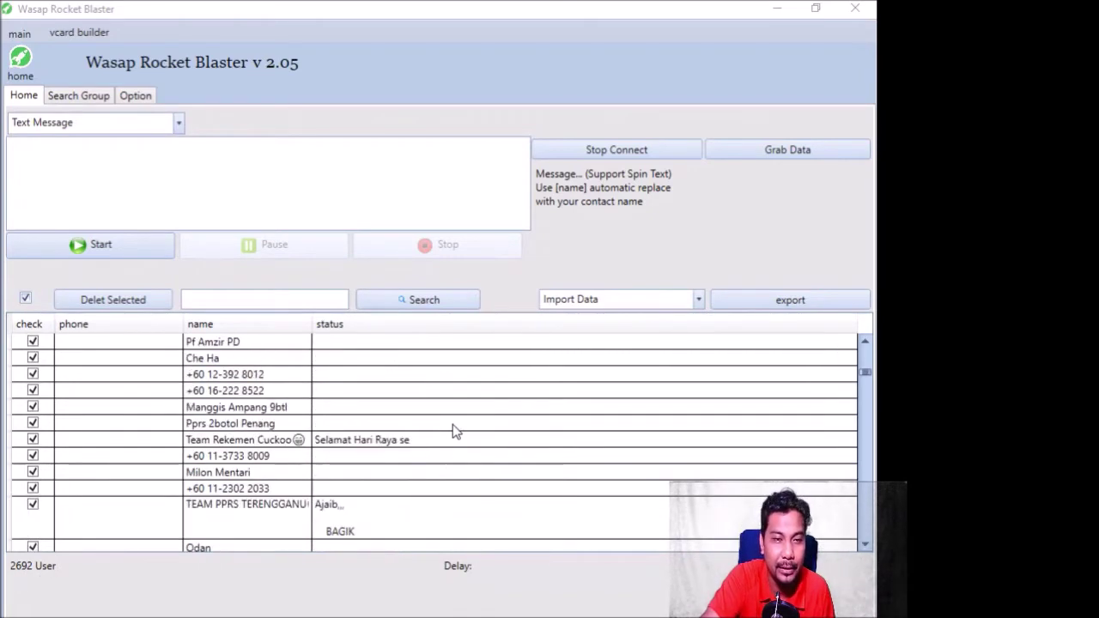
scroll(453, 436, "down", 10)
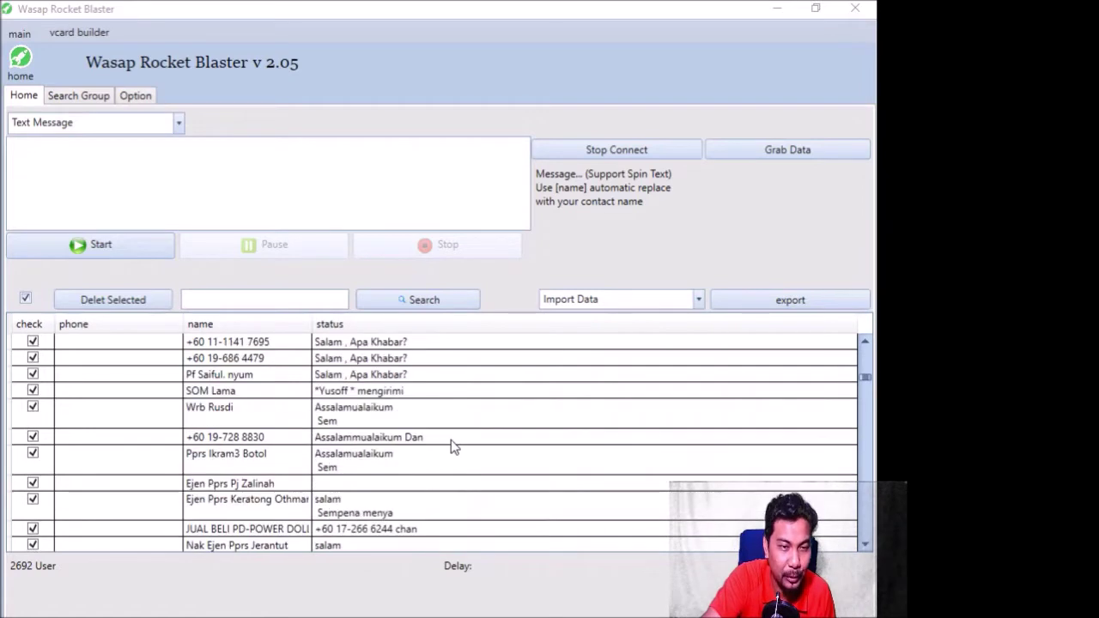
scroll(446, 464, "down", 10)
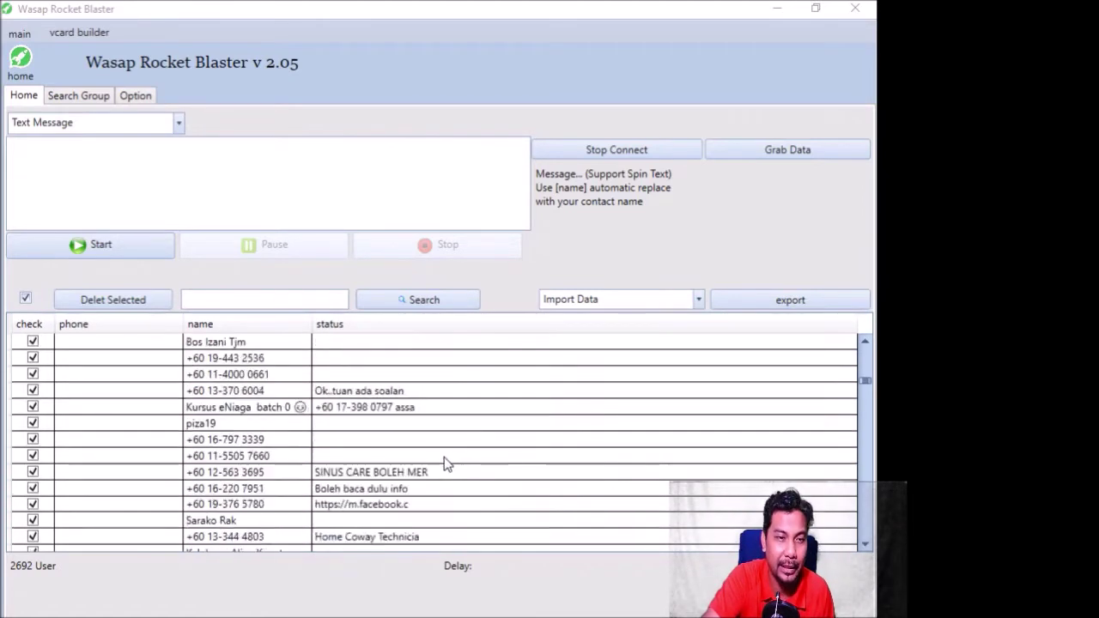
scroll(438, 485, "down", 10)
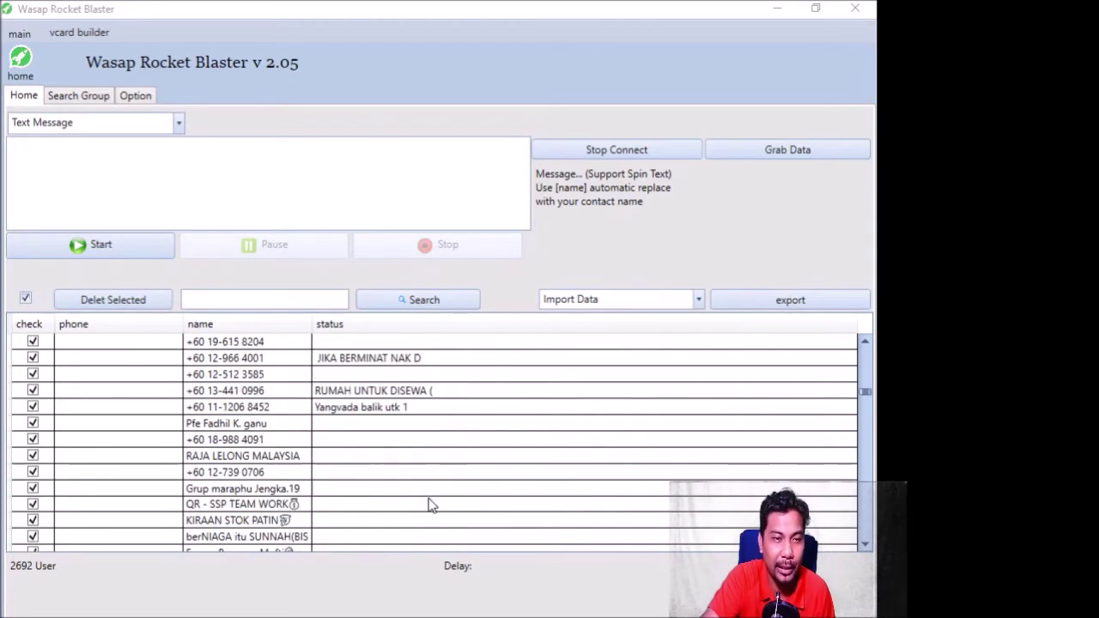
scroll(427, 502, "down", 3)
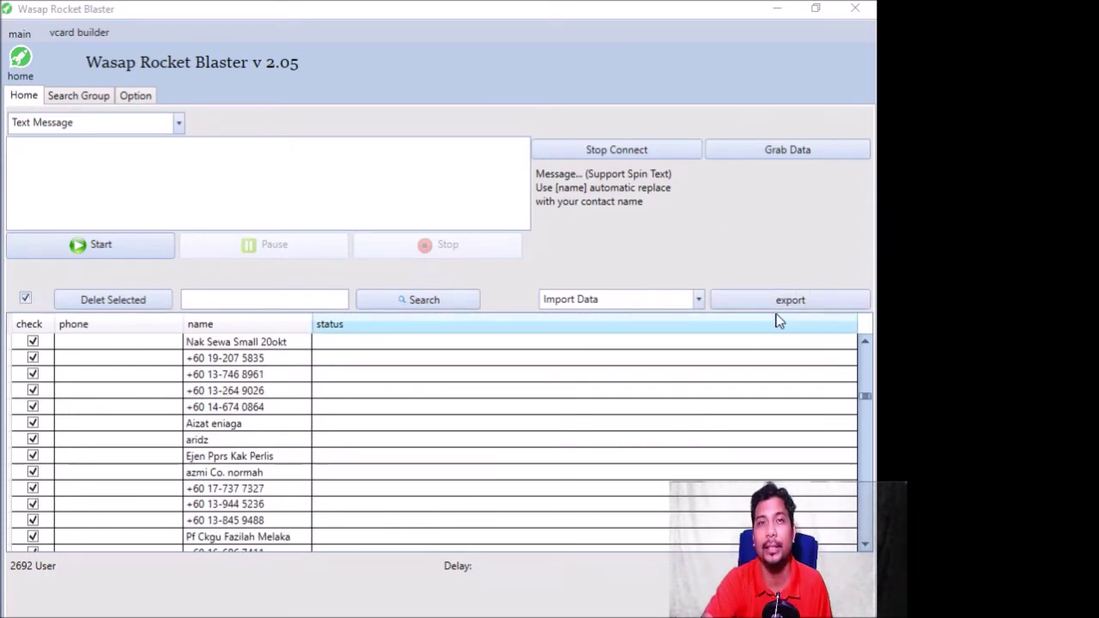
Export the contact list as a CSV file named "database my handfon 017" in the PENGUNABIJAK folder
left_click(804, 303)
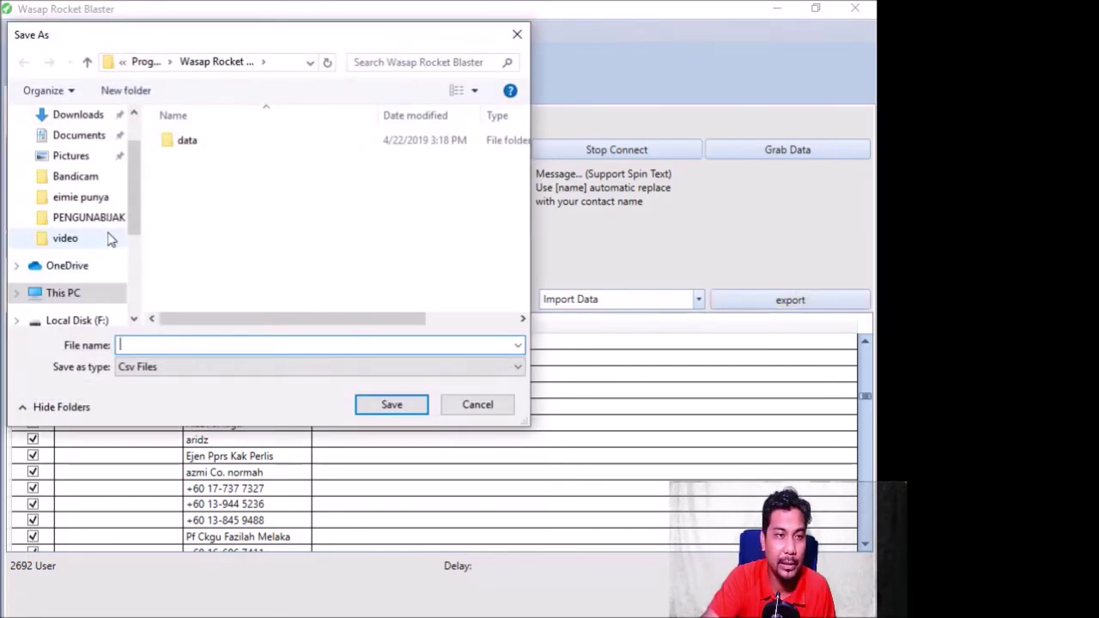
left_click(86, 217)
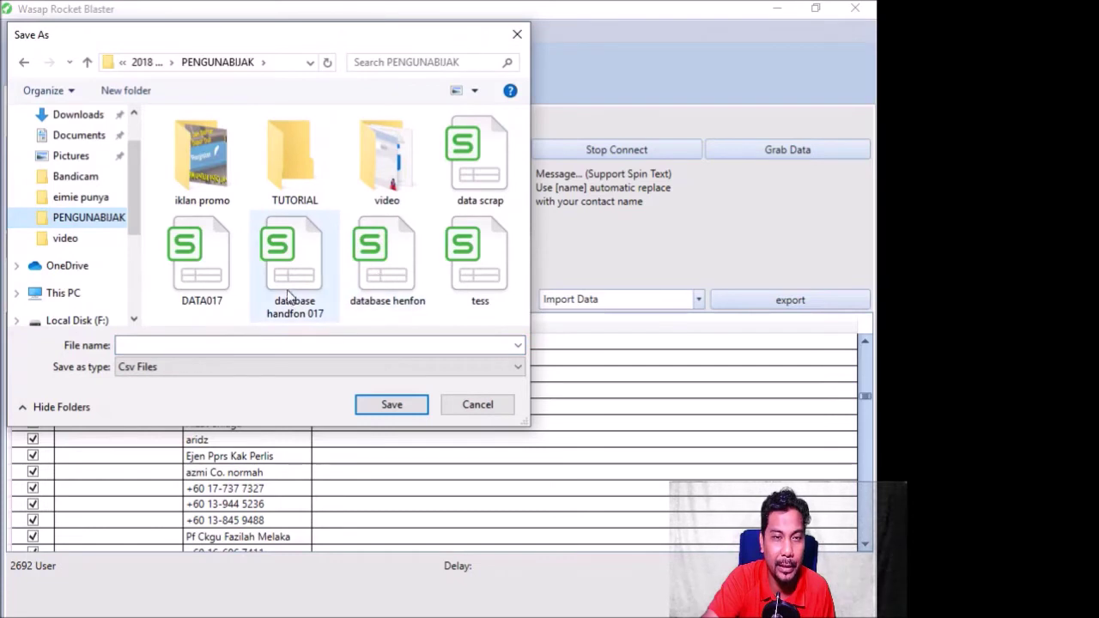
left_click(294, 258)
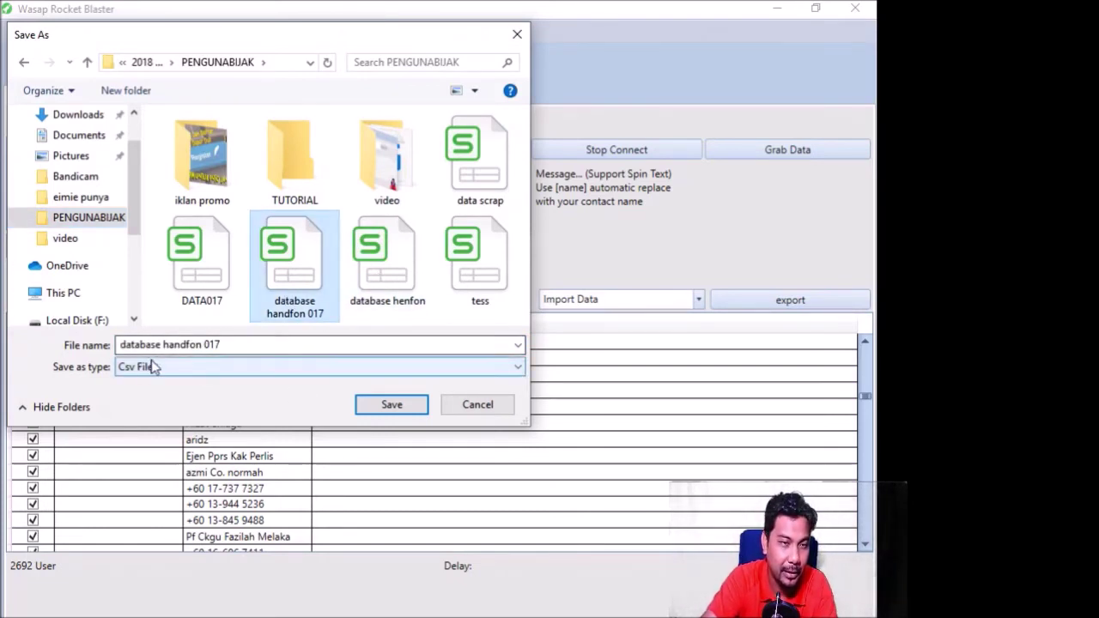
left_click(232, 344)
left_click(233, 342)
left_click(164, 344)
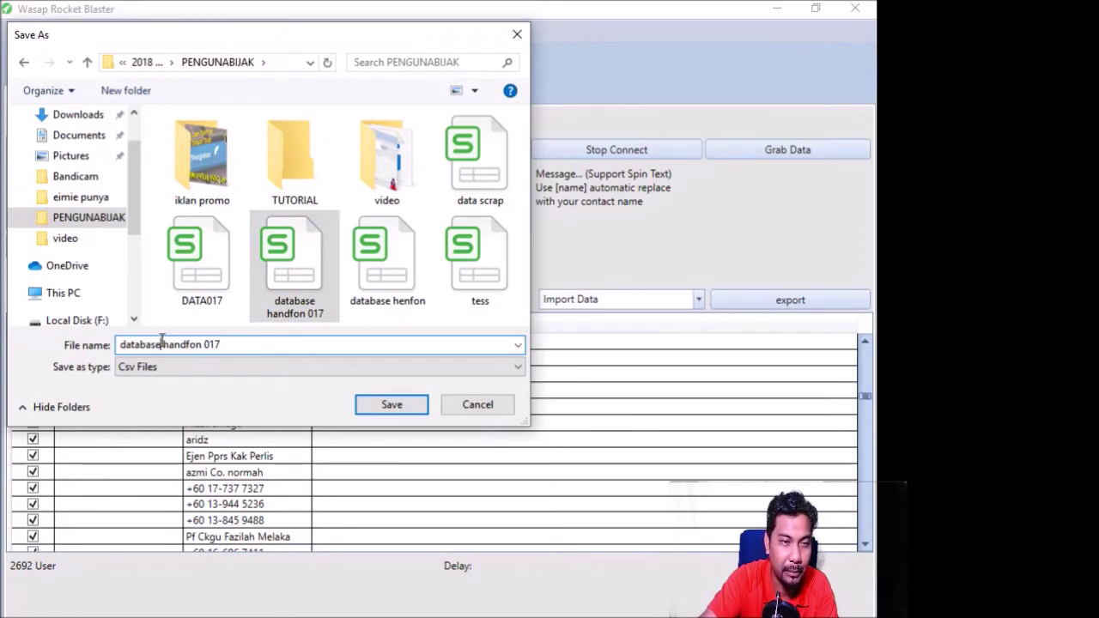
type("my")
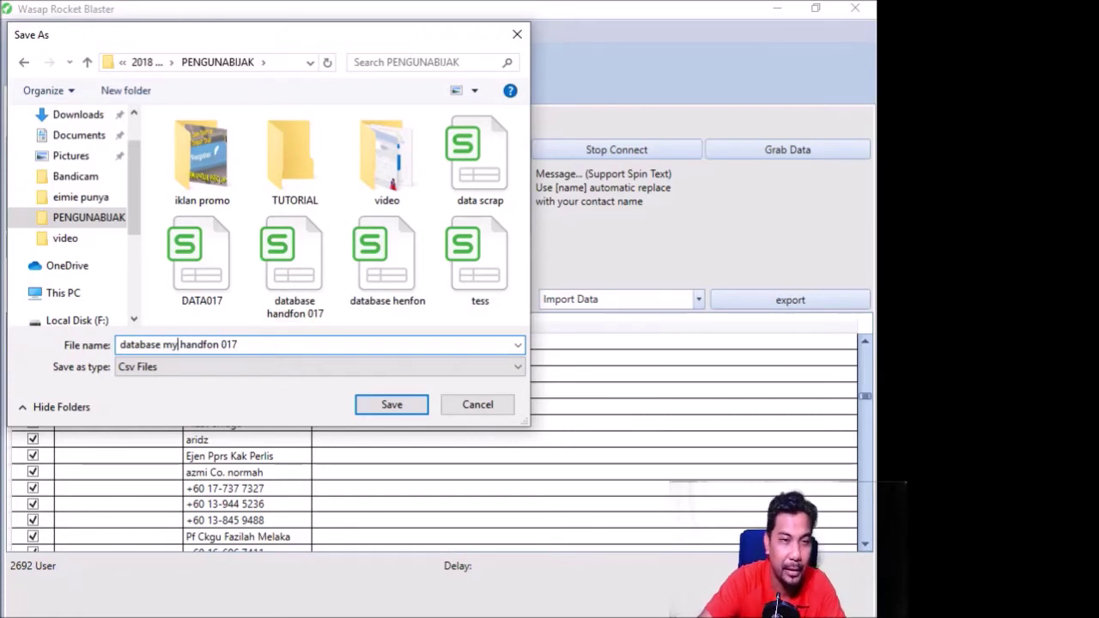
left_click(392, 409)
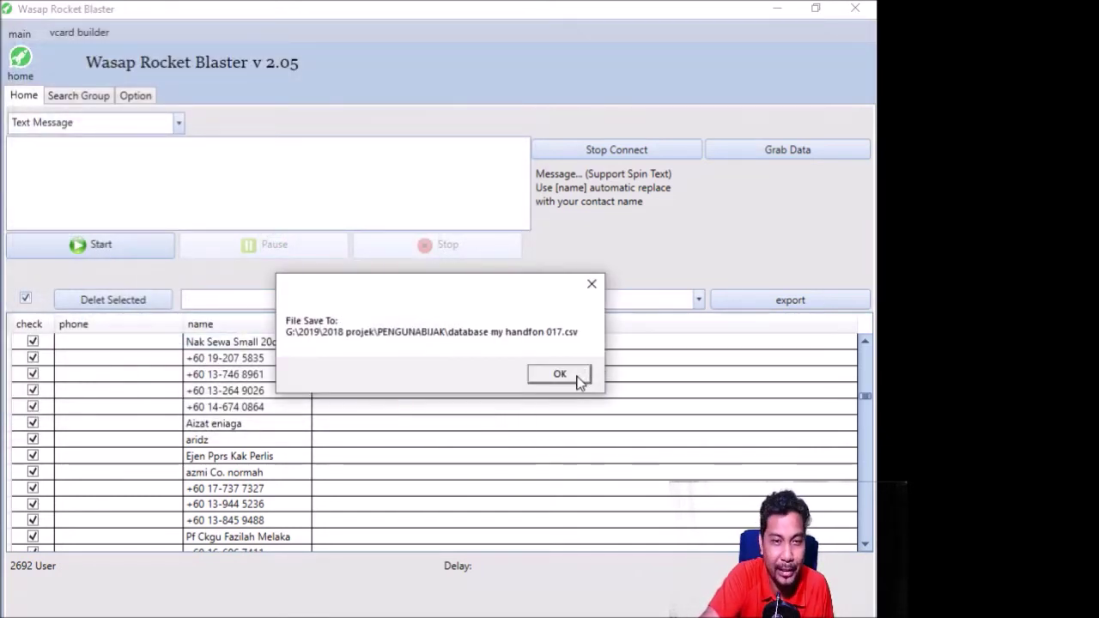
left_click(577, 381)
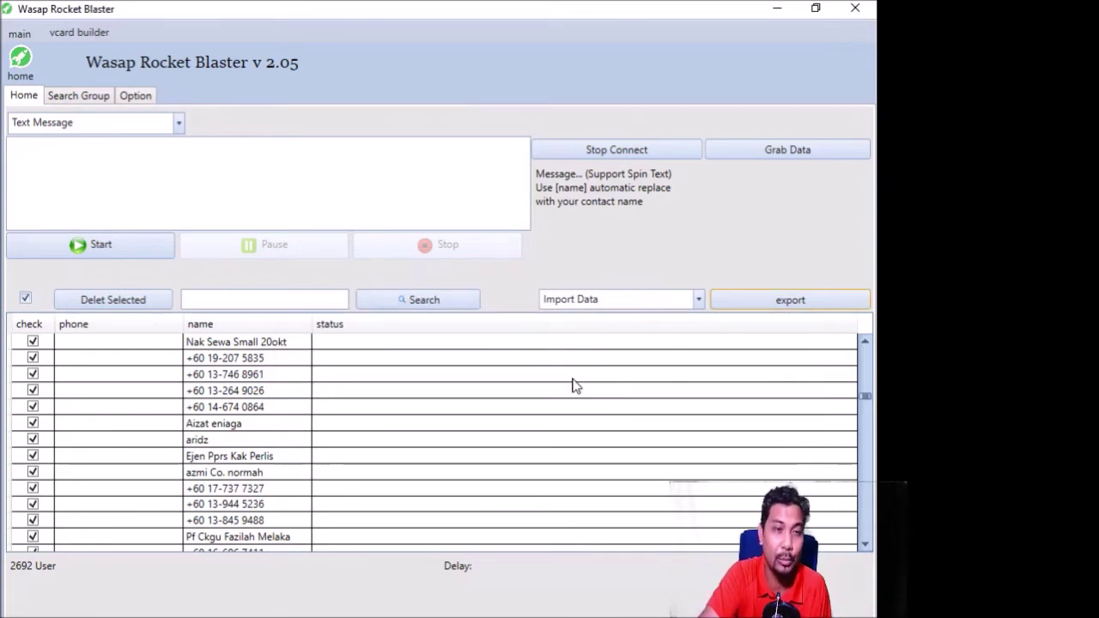
Delete all contacts from the list and leave the select-all option unchecked
left_click(26, 299)
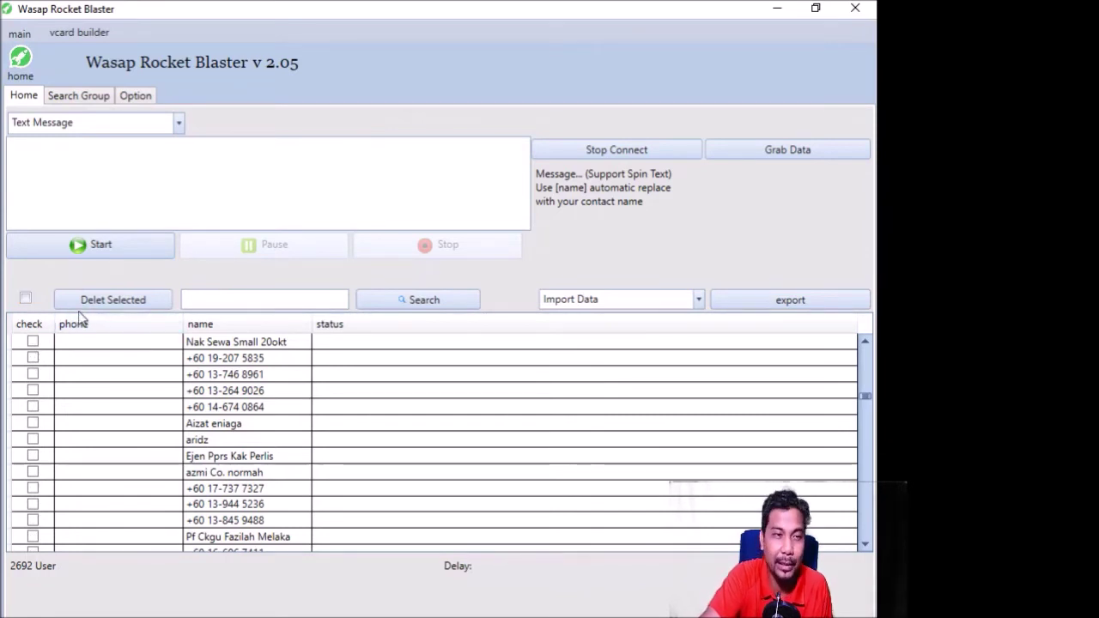
left_click(26, 299)
left_click(103, 303)
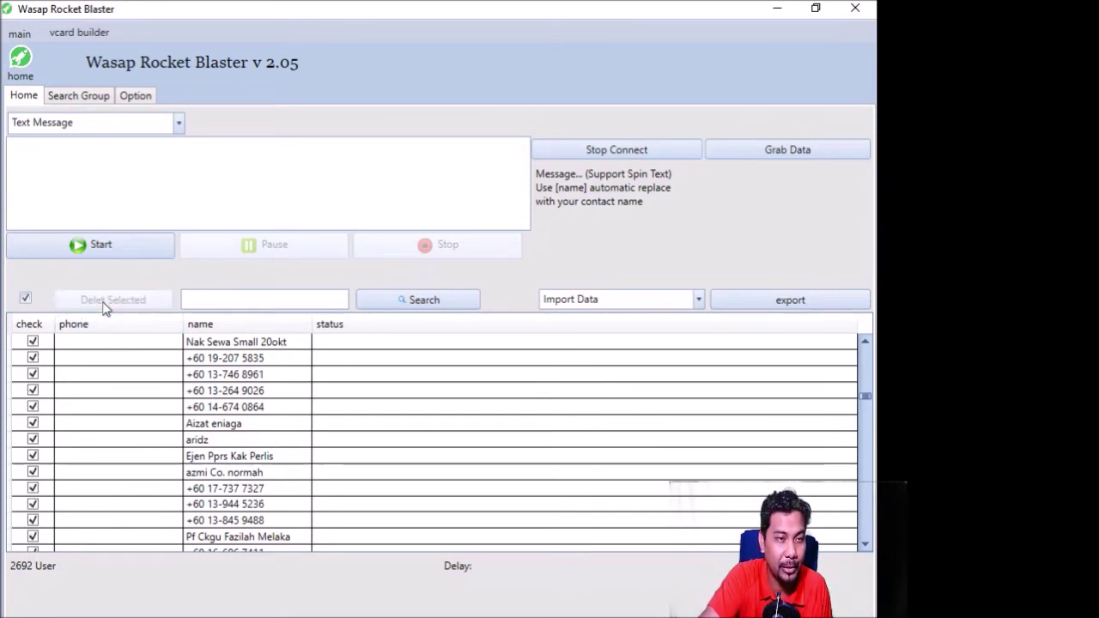
left_click(25, 301)
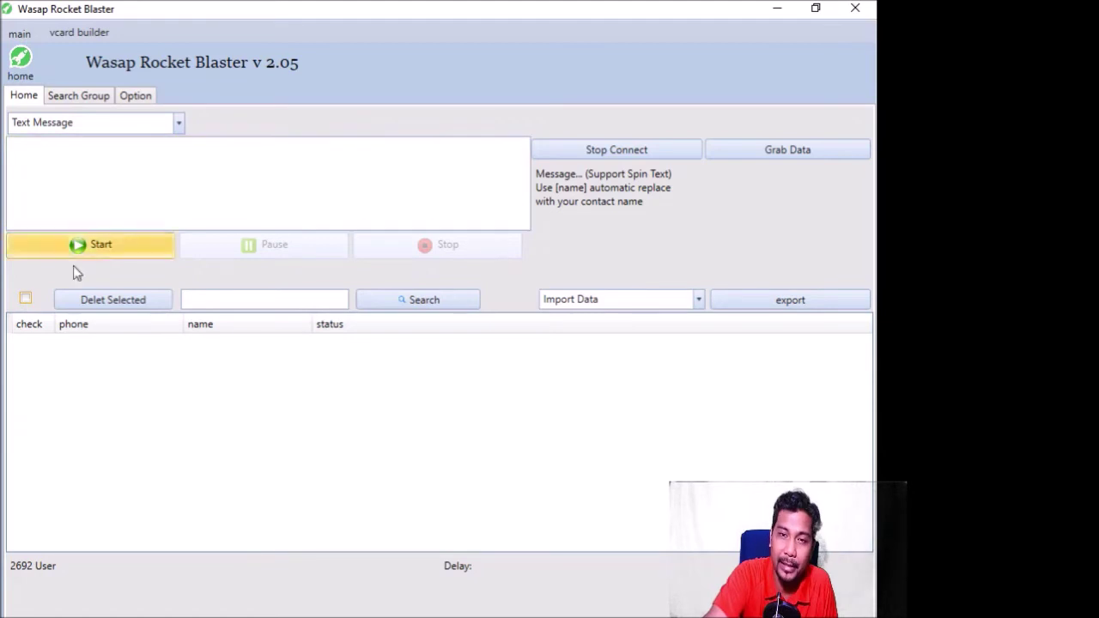
Import the exported contacts file from the PENGUNABIJAK folder as Csv Contact (Number,Name) and look through the imported list
left_click(621, 303)
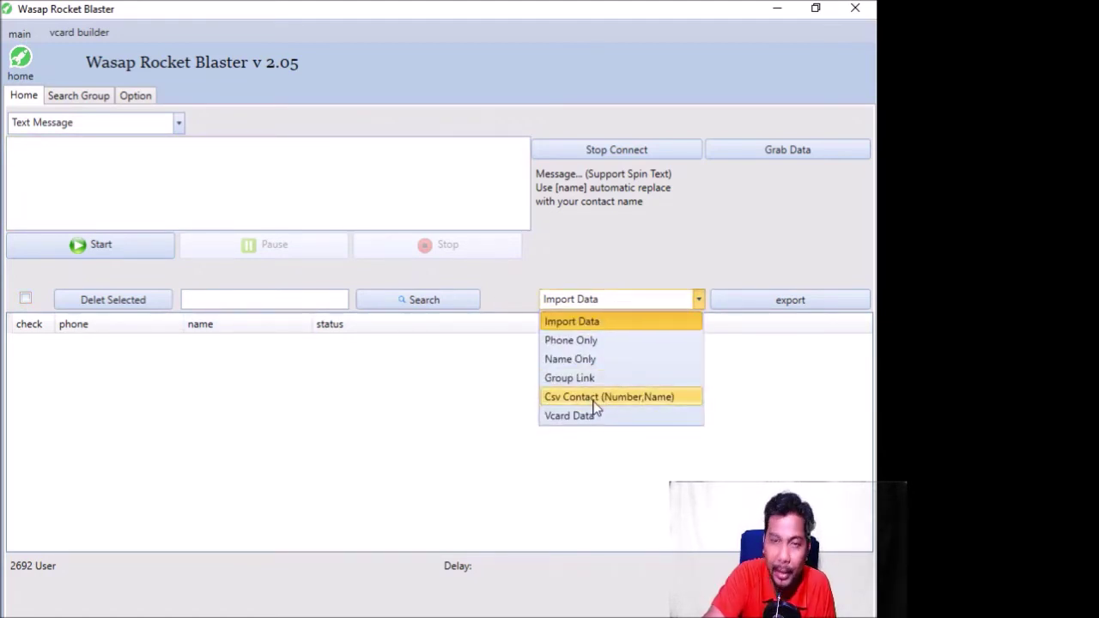
left_click(594, 399)
left_click(101, 273)
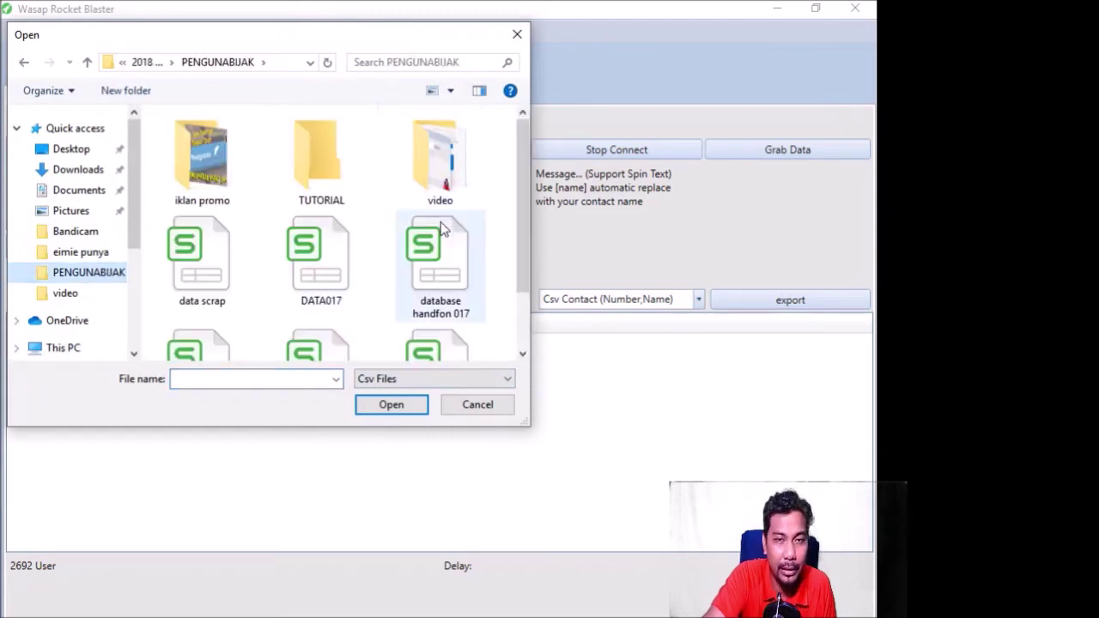
scroll(442, 225, "down", 1)
double_click(336, 333)
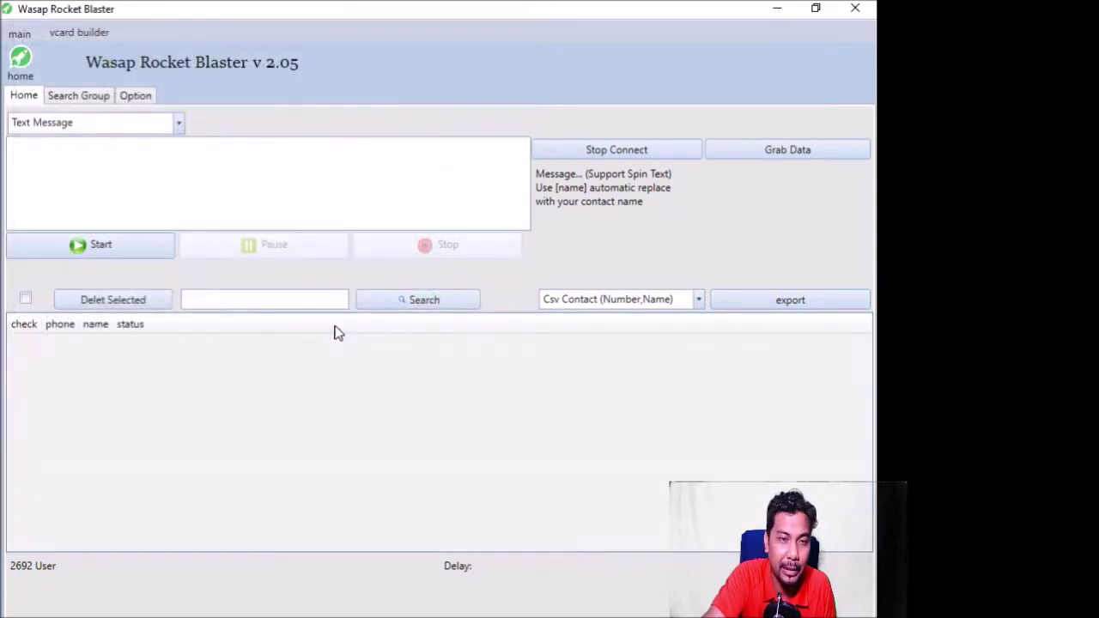
scroll(249, 410, "down", 5)
scroll(249, 413, "down", 10)
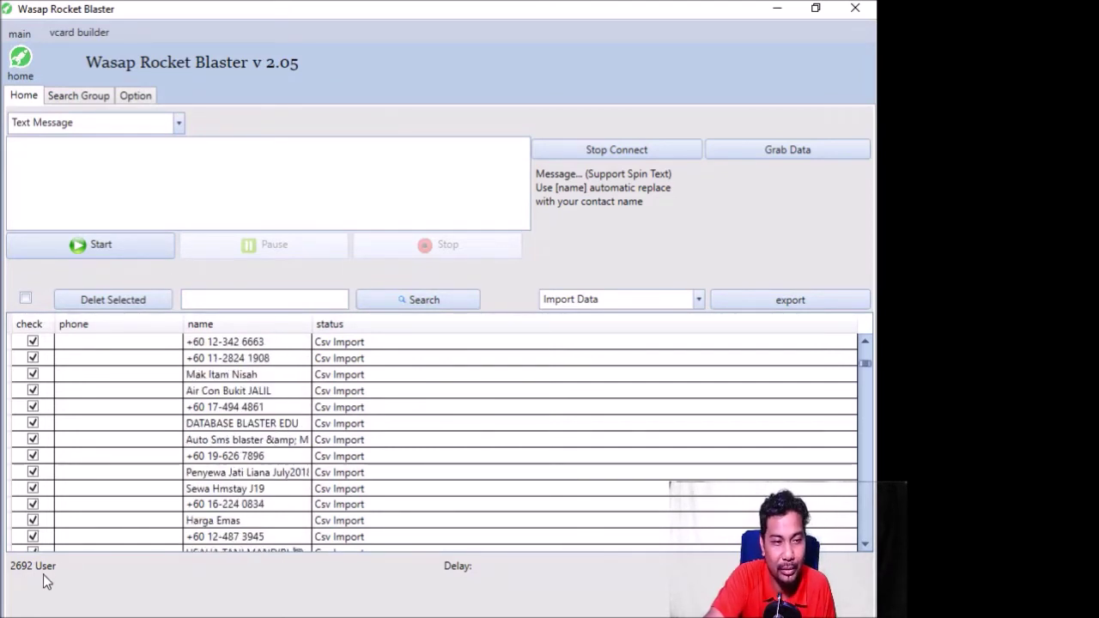
scroll(250, 455, "down", 10)
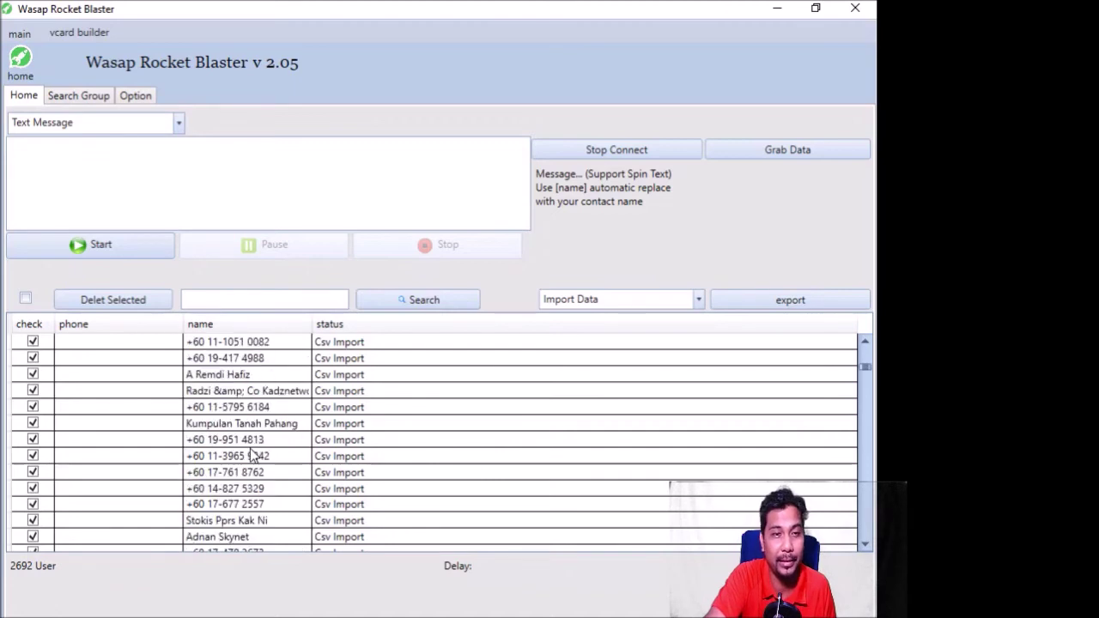
scroll(250, 455, "down", 10)
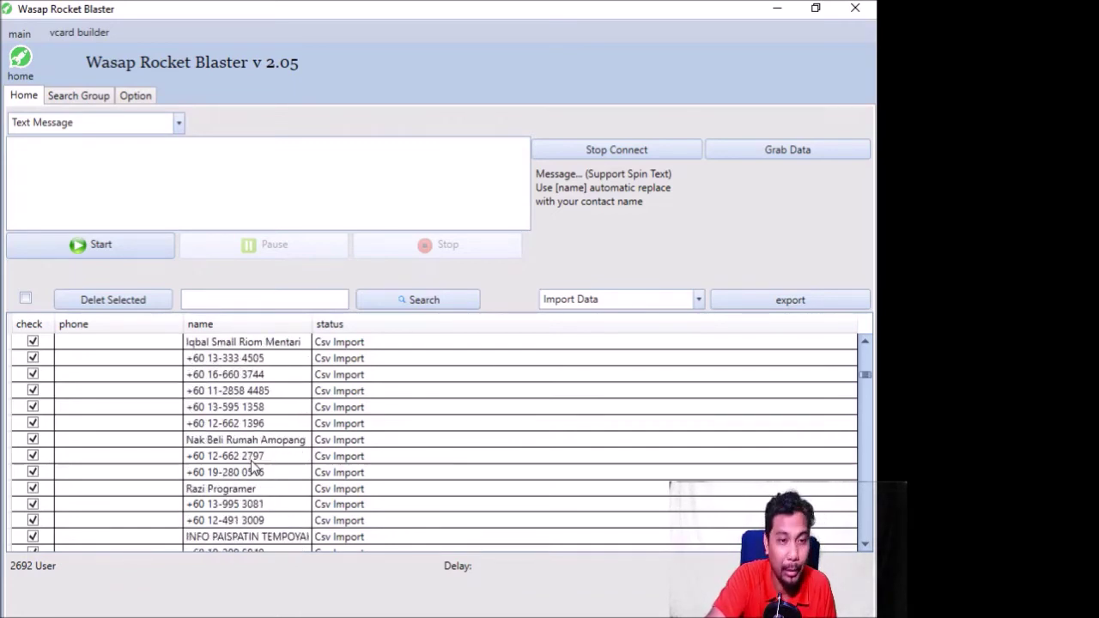
scroll(247, 472, "down", 10)
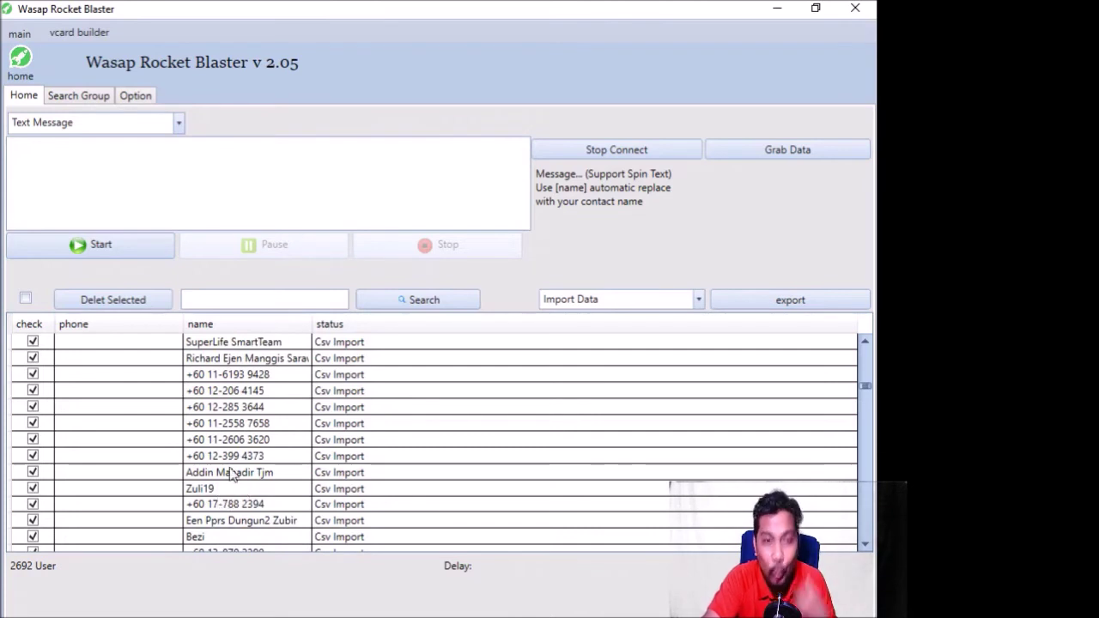
Write the text message "Salam...no telefon .." for the imported contacts
left_click(101, 174)
type("Salam..")
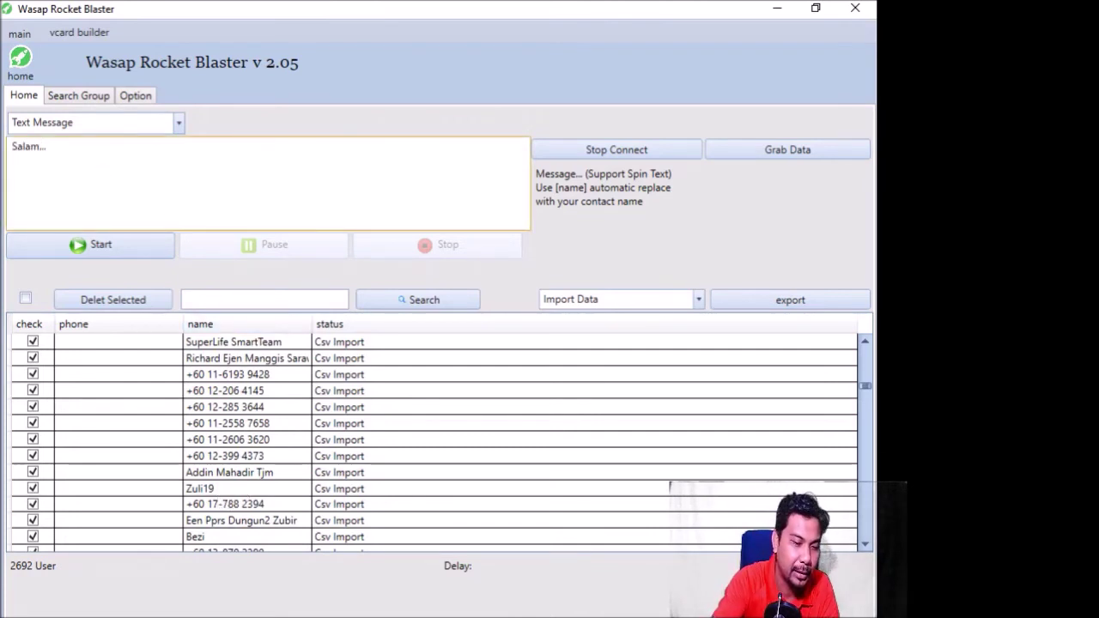
type(".no te")
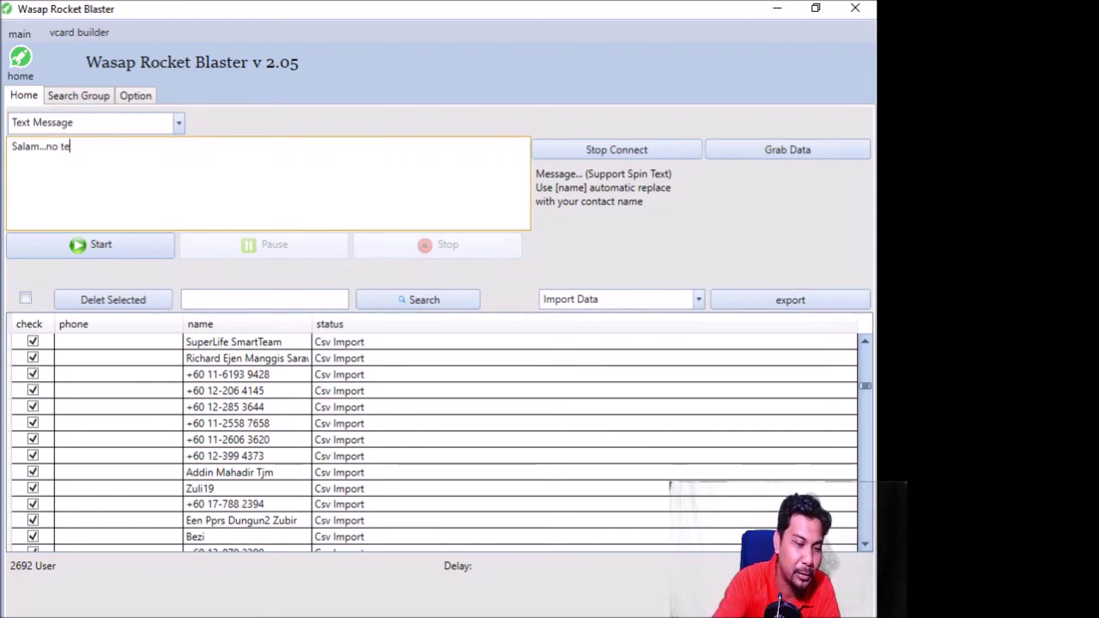
type("lefon ..")
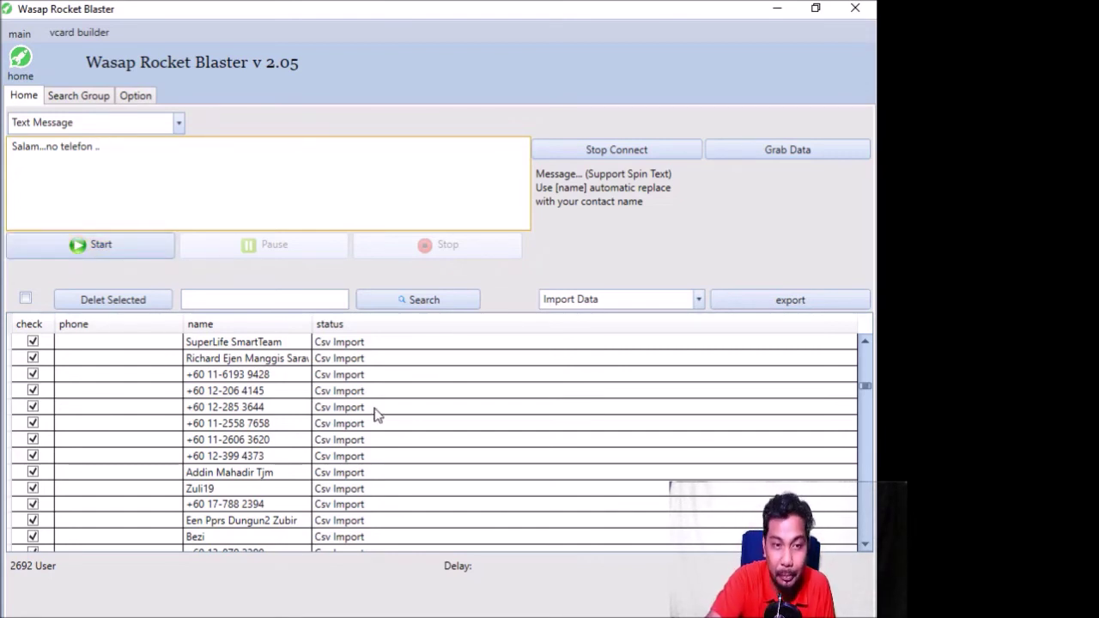
scroll(375, 413, "down", 1)
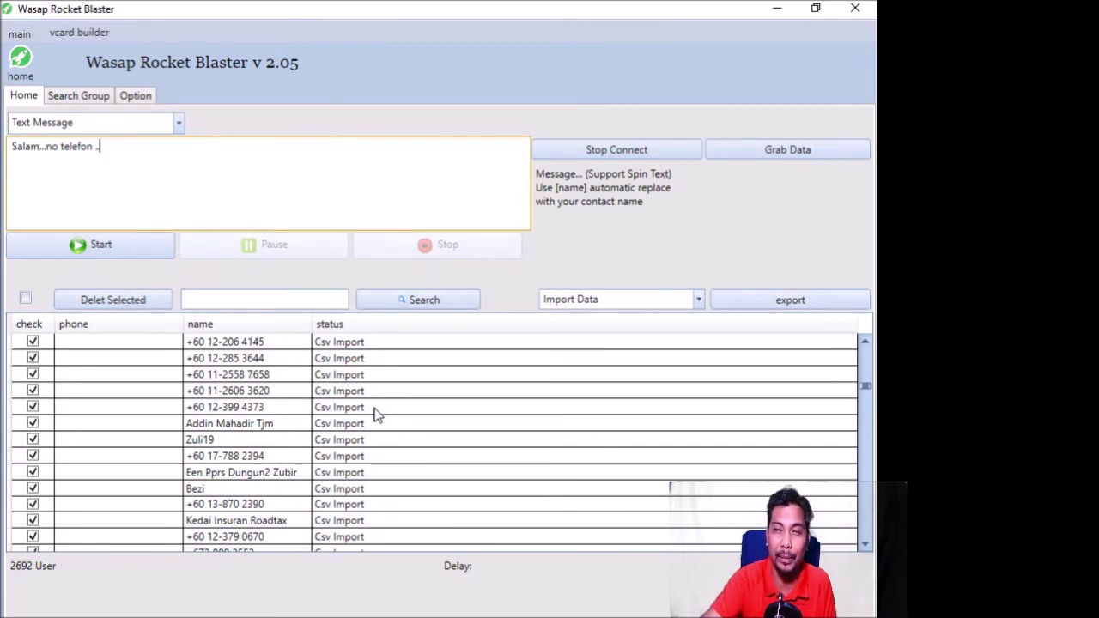